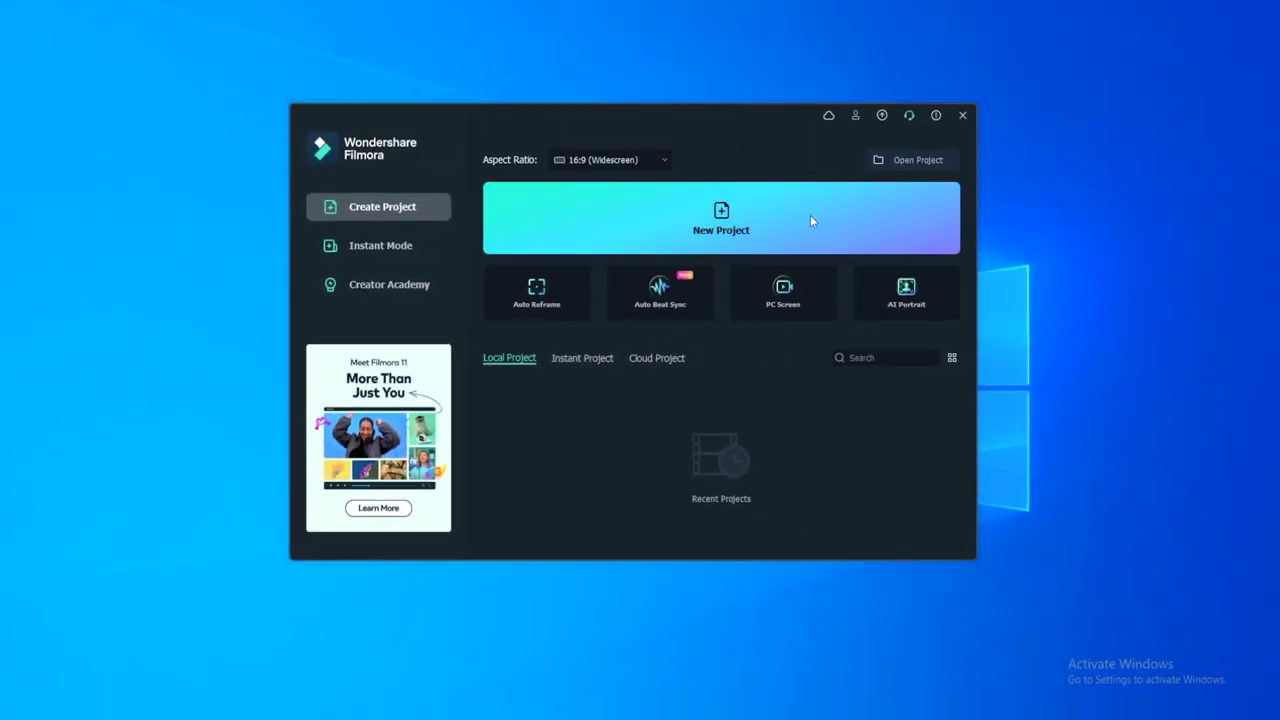
- Start a new project and import the pexels-cottonbro-9419417 concert clip
{"action": "left_click", "coordinate": [810, 215]}
{"action": "left_click", "coordinate": [126, 11]}
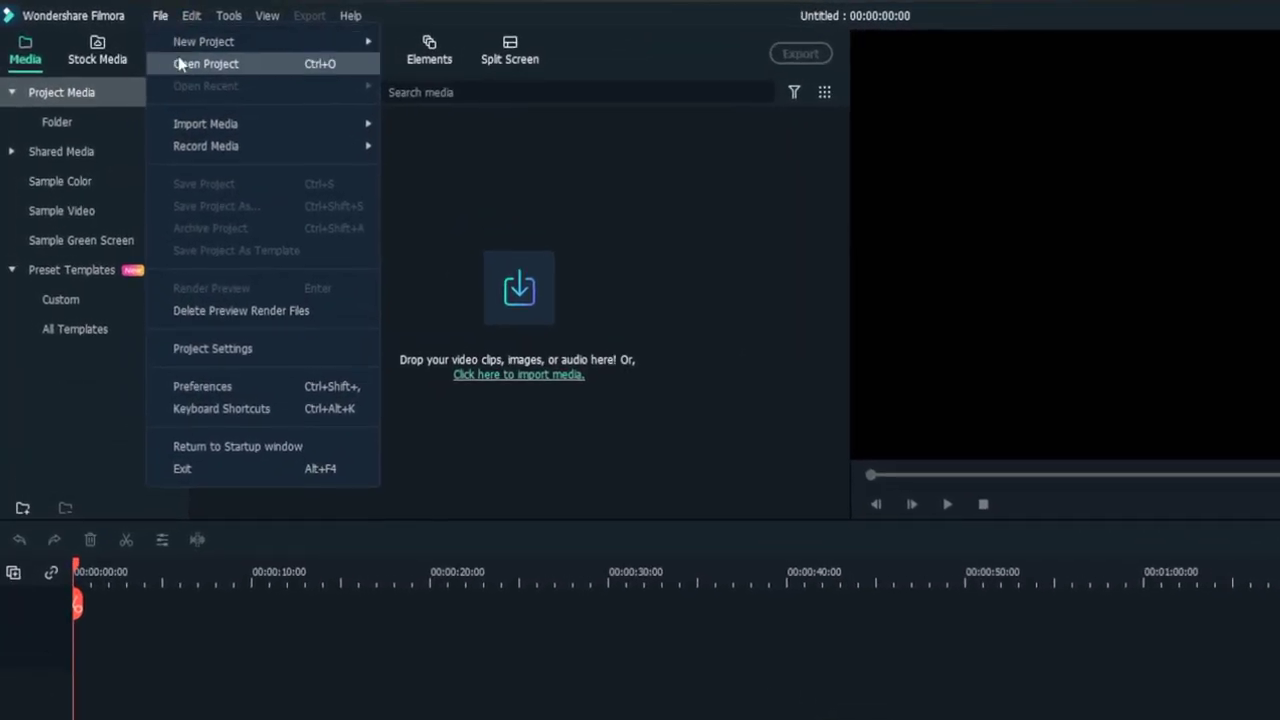
{"action": "mouse_move", "coordinate": [206, 124]}
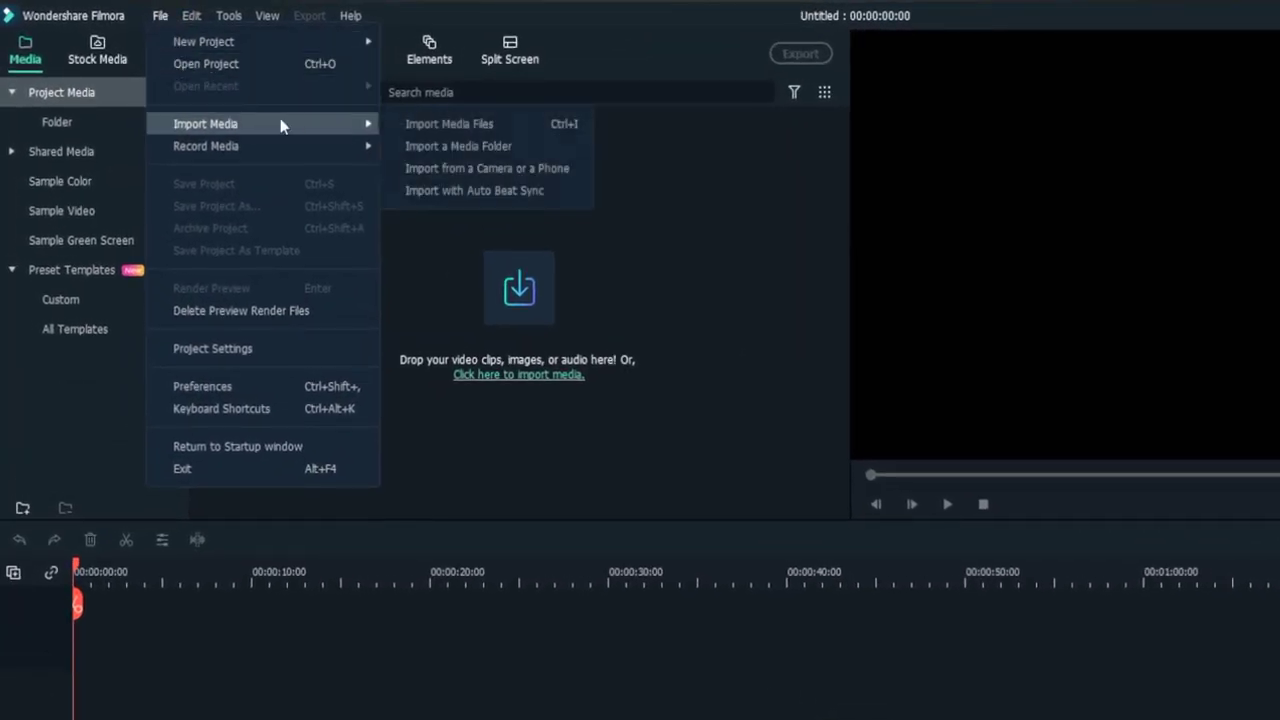
{"action": "left_click", "coordinate": [413, 127]}
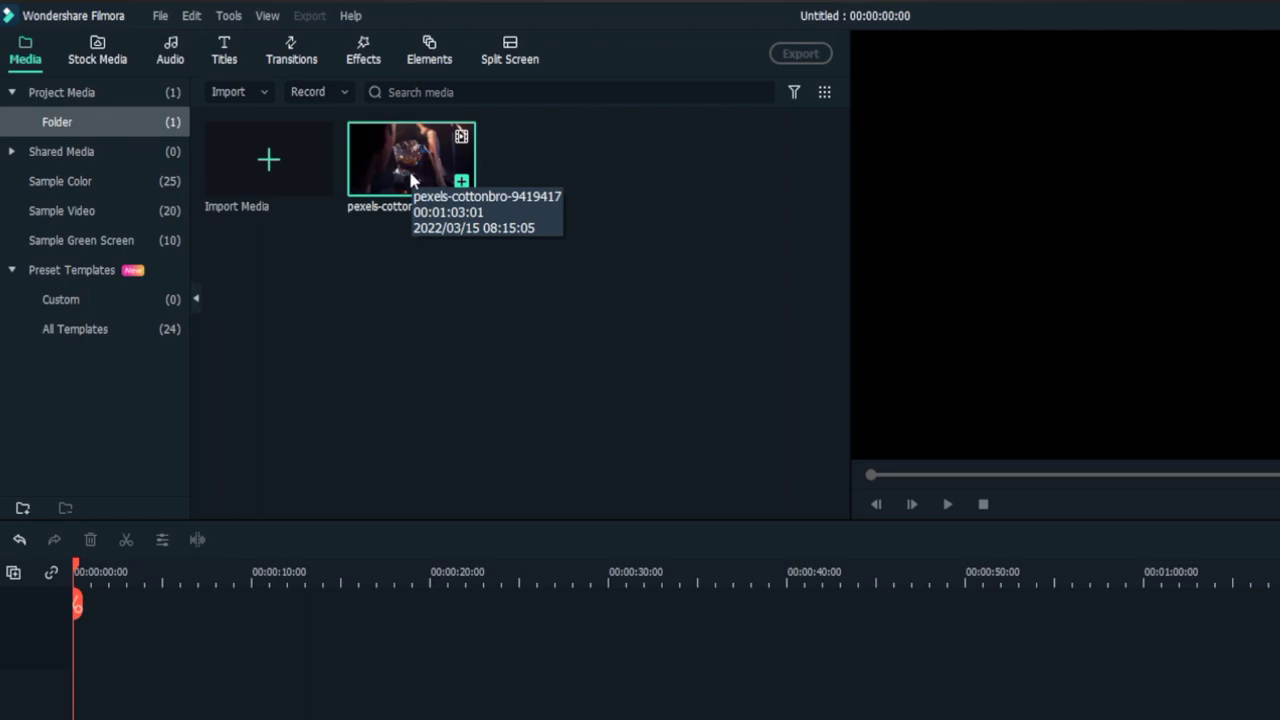
- Place the clip at the start of video track 1 and set the playhead near 5 seconds
{"action": "left_click_drag", "start_coordinate": [410, 180], "coordinate": [658, 585]}
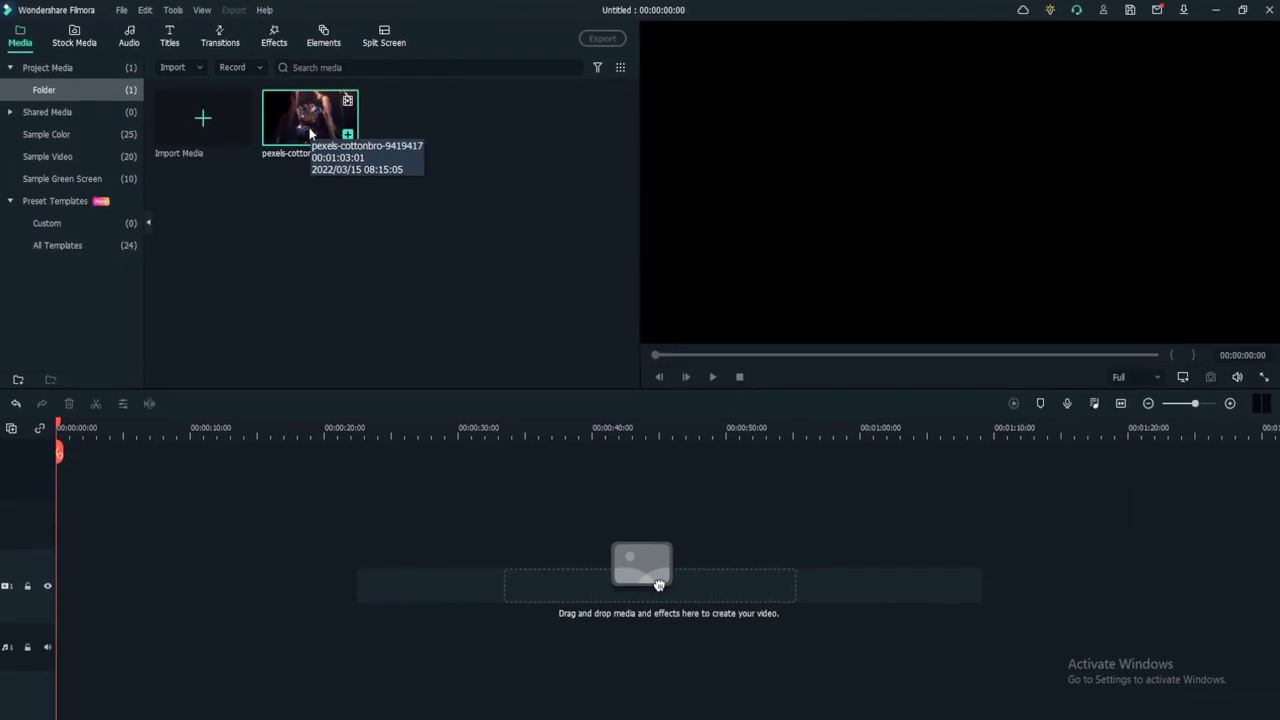
{"action": "left_click_drag", "start_coordinate": [658, 585], "coordinate": [70, 588]}
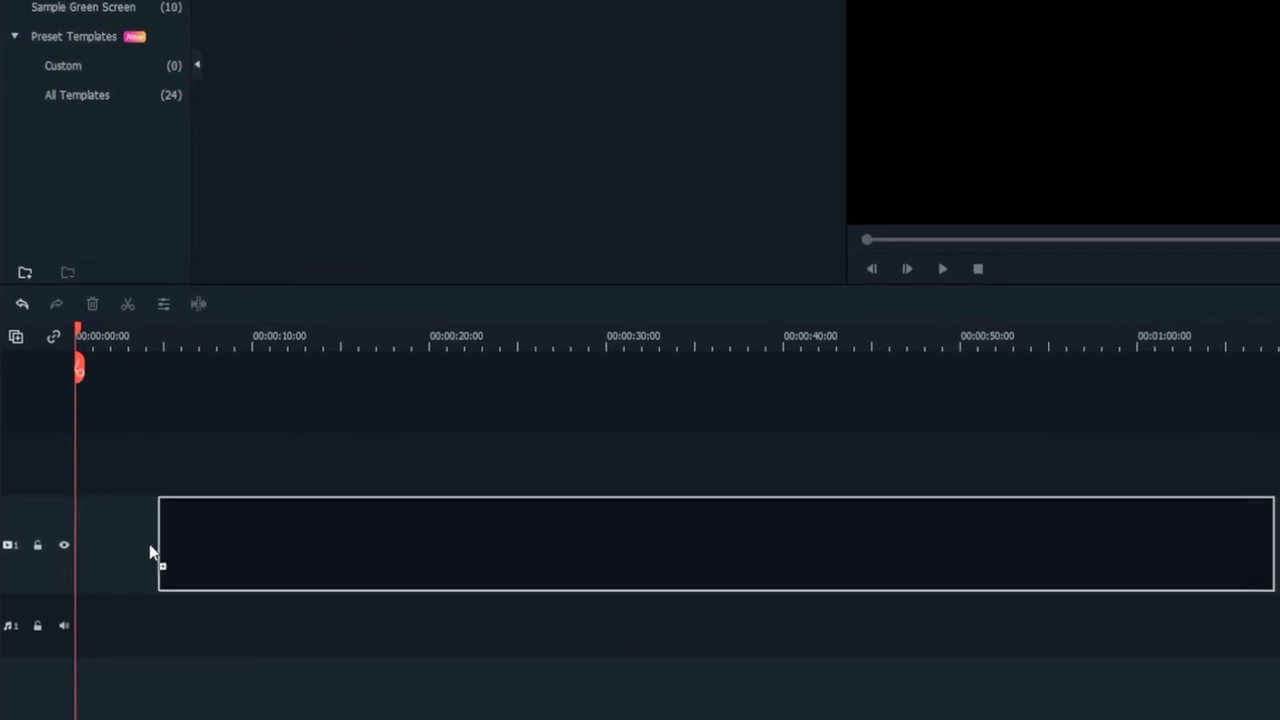
{"action": "left_click_drag", "start_coordinate": [92, 546], "coordinate": [92, 546]}
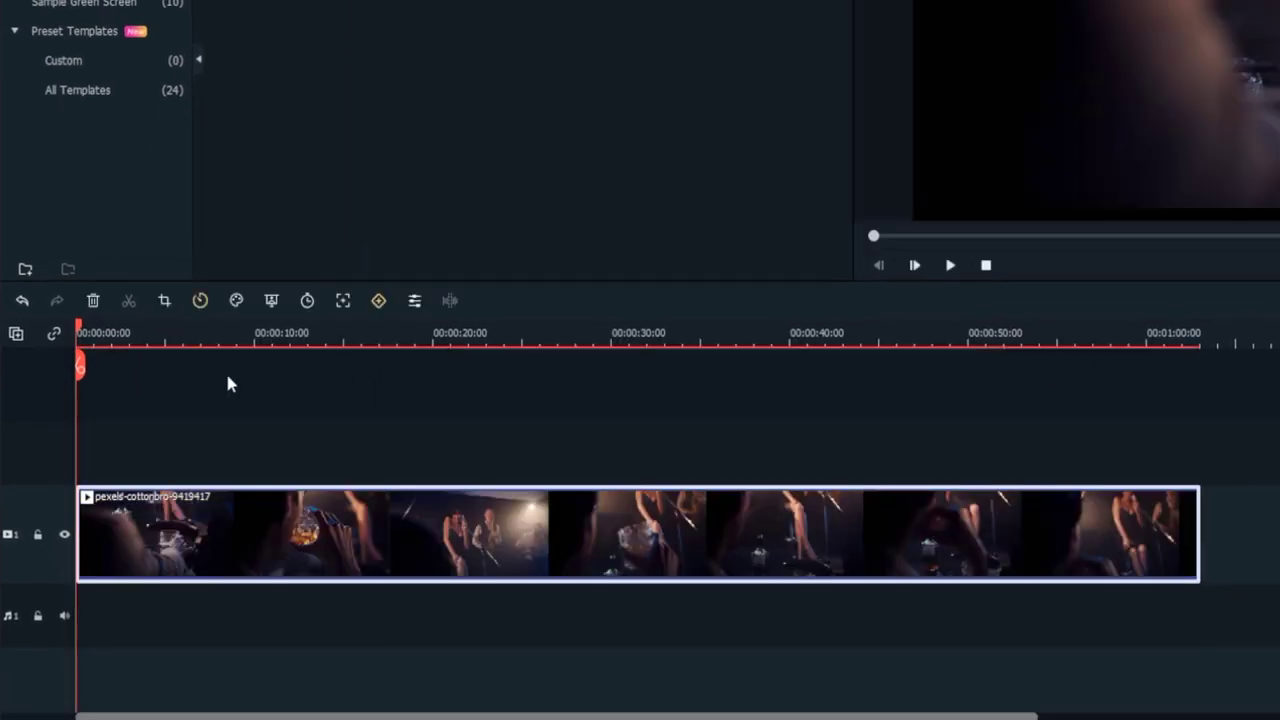
{"action": "left_click", "coordinate": [166, 332]}
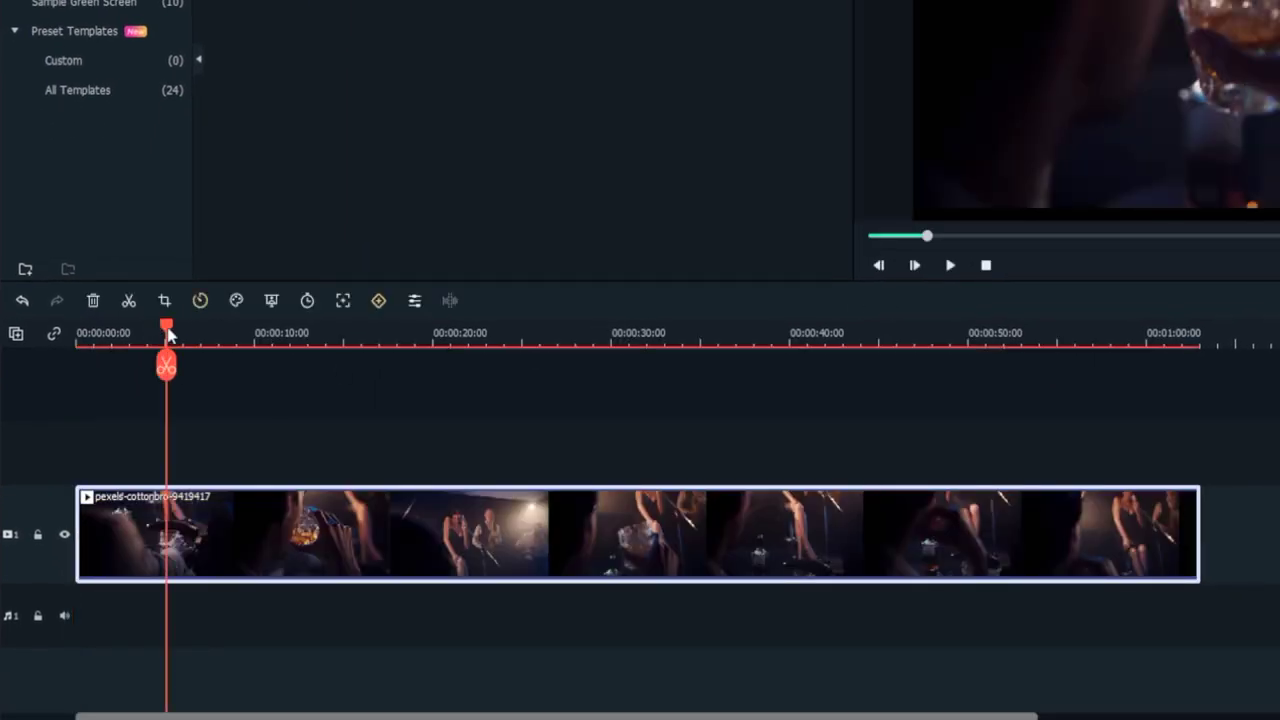
- Open the clip's Color tab with the Color Enhancement, White Balance and Tone sections expanded
{"action": "double_click", "coordinate": [296, 535]}
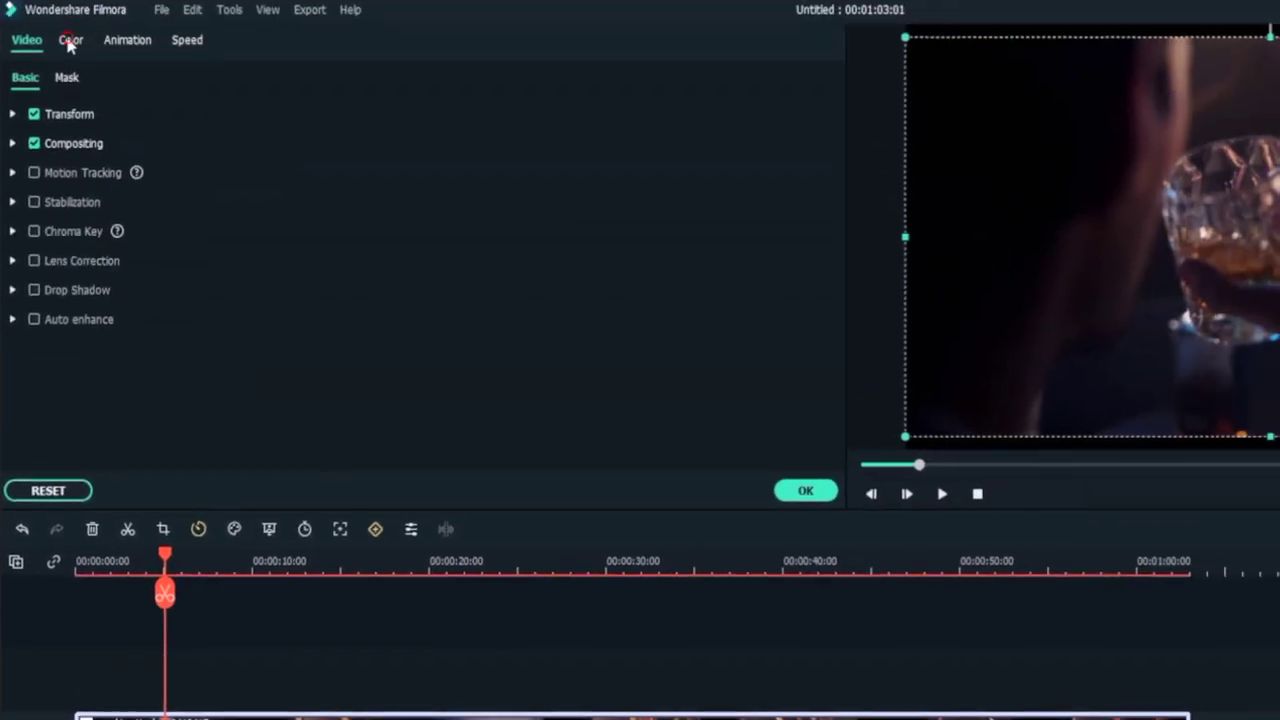
{"action": "left_click", "coordinate": [70, 45]}
{"action": "left_click", "coordinate": [13, 82]}
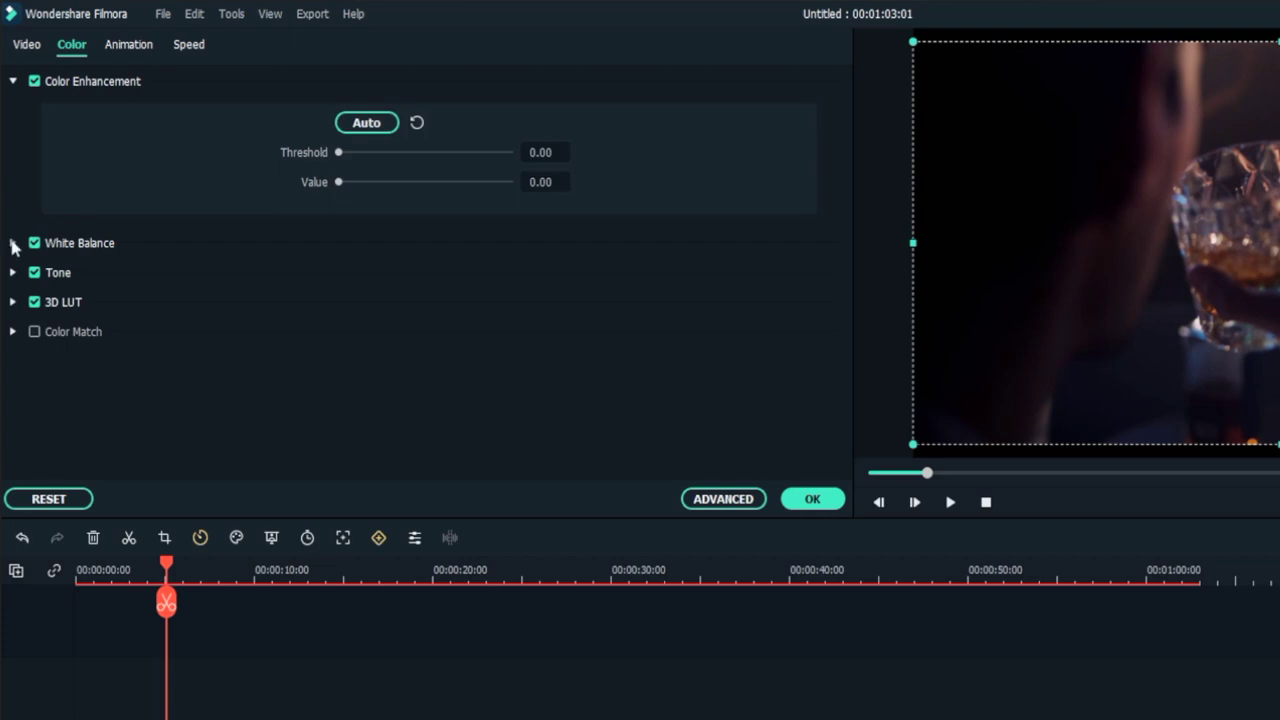
{"action": "left_click", "coordinate": [12, 243]}
{"action": "left_click", "coordinate": [13, 406]}
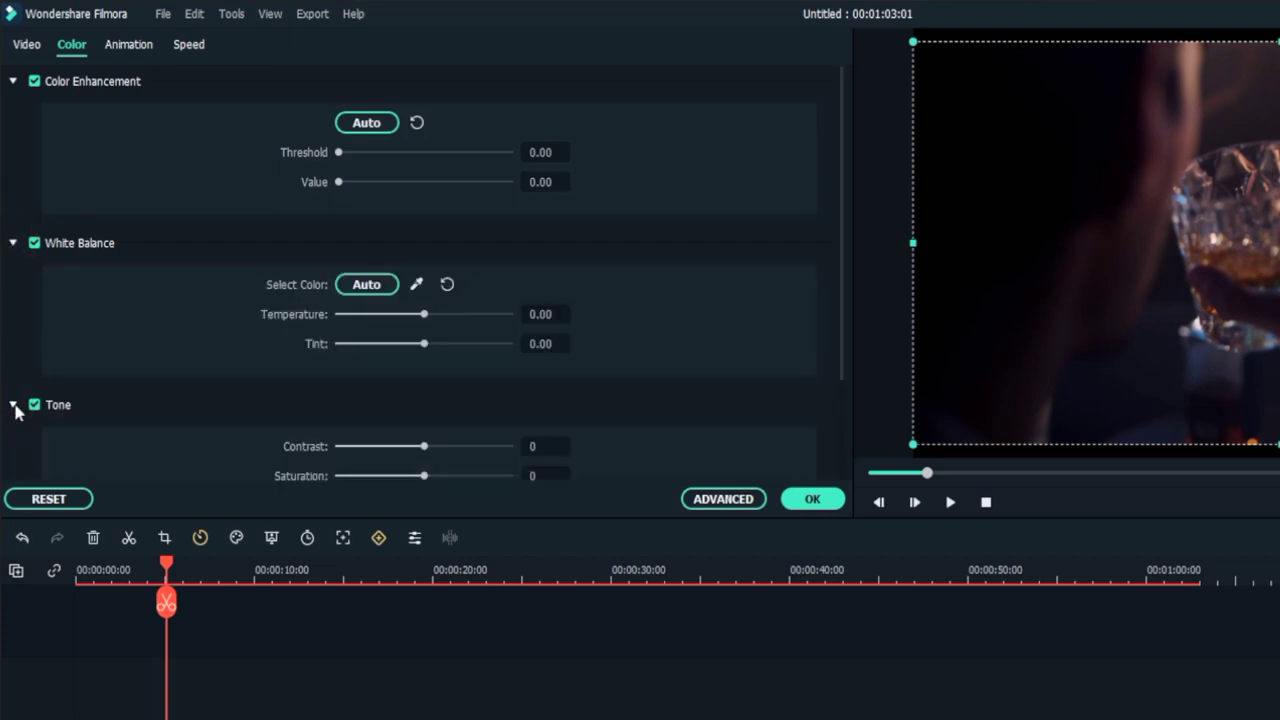
{"action": "scroll", "coordinate": [235, 255], "scroll_direction": "down", "scroll_amount": 3}
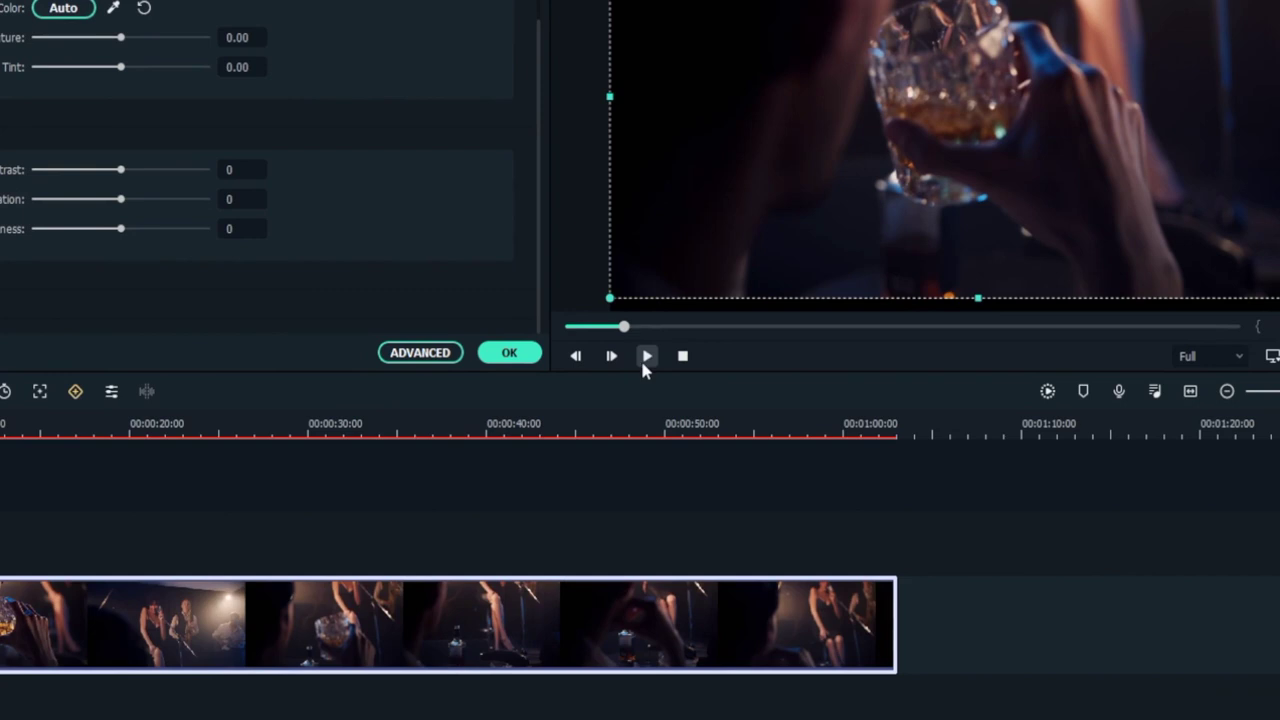
- Play the clip and adjust the Tone sliders to Contrast 25 and Brightness 23
{"action": "left_click", "coordinate": [646, 356]}
{"action": "mouse_move", "coordinate": [120, 169]}
{"action": "left_mouse_down"}
{"action": "mouse_move", "coordinate": [106, 187]}
{"action": "mouse_move", "coordinate": [123, 190]}
{"action": "left_mouse_up"}
{"action": "mouse_move", "coordinate": [319, 281]}
{"action": "left_mouse_down"}
{"action": "mouse_move", "coordinate": [257, 284]}
{"action": "mouse_move", "coordinate": [365, 288]}
{"action": "mouse_move", "coordinate": [342, 289]}
{"action": "left_mouse_up"}
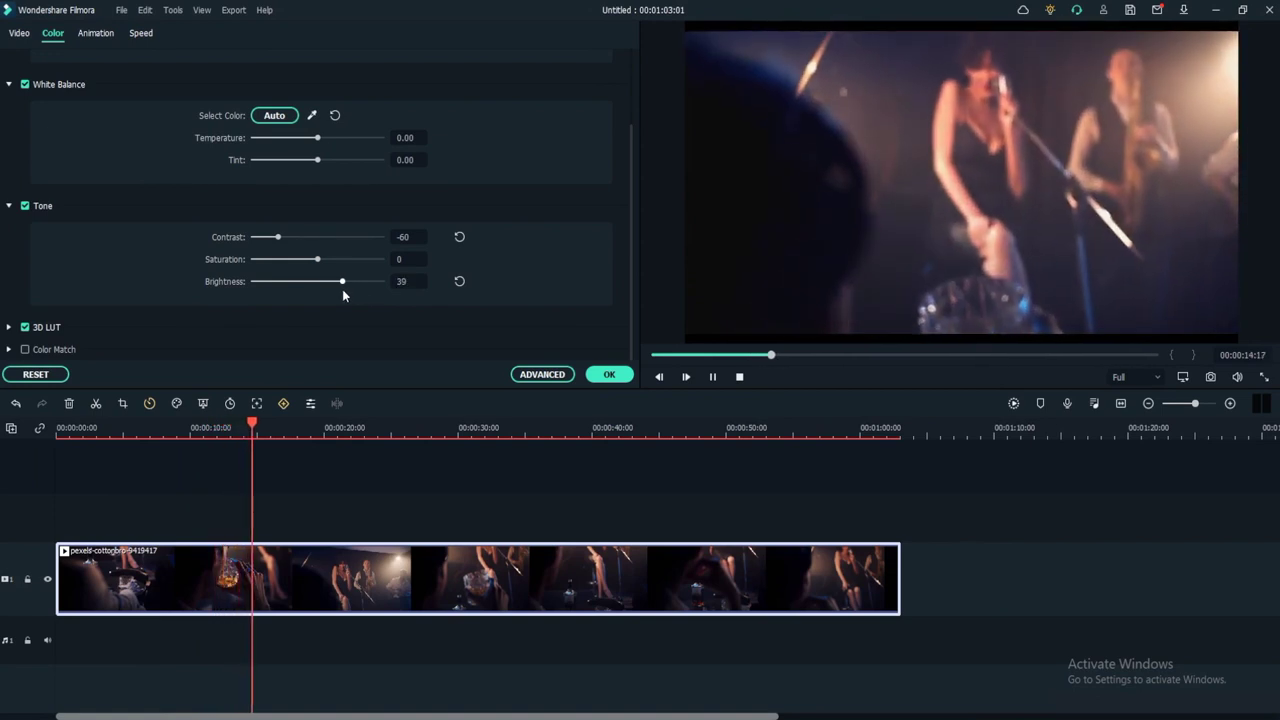
{"action": "mouse_move", "coordinate": [279, 237]}
{"action": "left_mouse_down"}
{"action": "mouse_move", "coordinate": [345, 243]}
{"action": "mouse_move", "coordinate": [255, 253]}
{"action": "mouse_move", "coordinate": [279, 250]}
{"action": "left_mouse_up"}
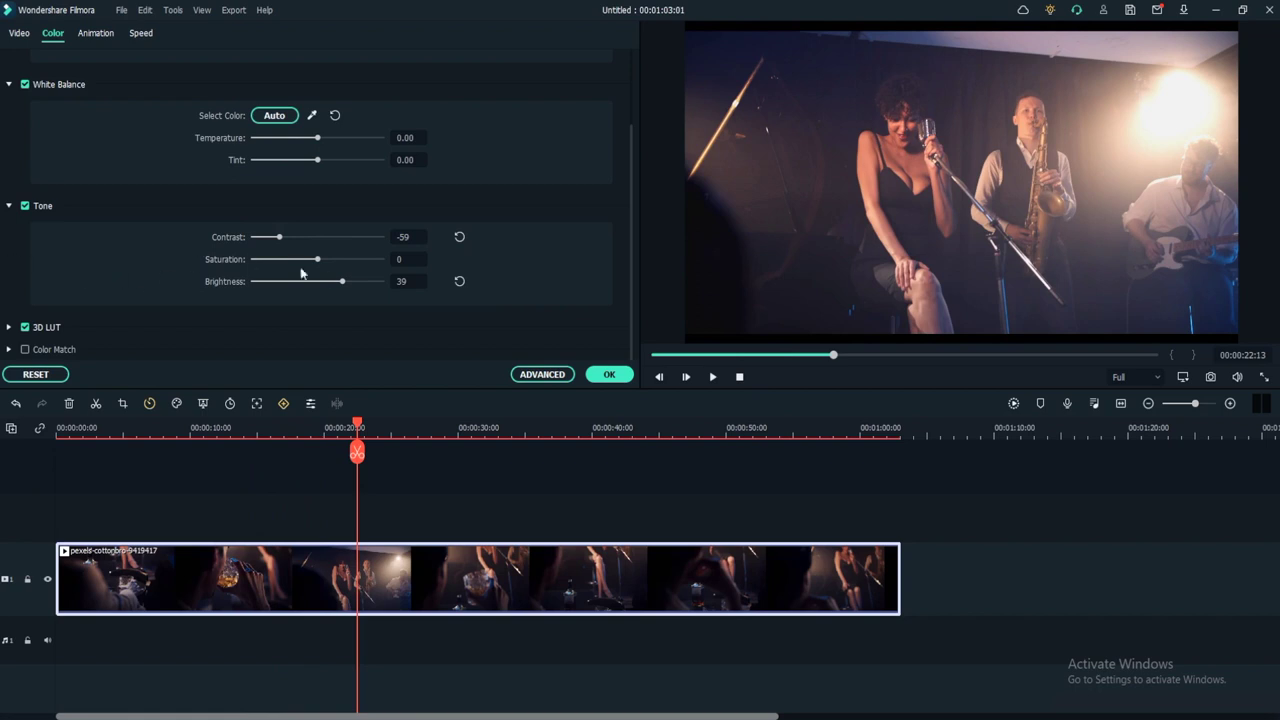
{"action": "left_click_drag", "start_coordinate": [322, 285], "coordinate": [328, 282]}
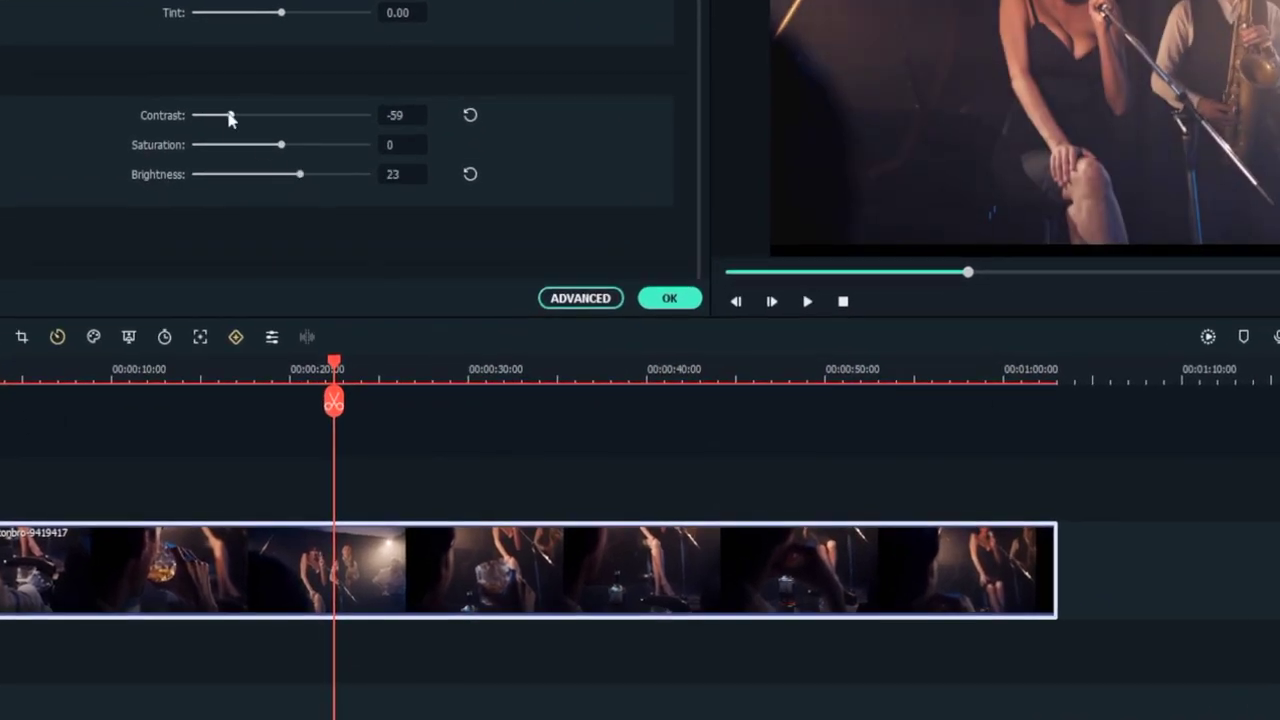
{"action": "mouse_move", "coordinate": [235, 118]}
{"action": "left_mouse_down"}
{"action": "mouse_move", "coordinate": [308, 118]}
{"action": "mouse_move", "coordinate": [244, 124]}
{"action": "left_mouse_up"}
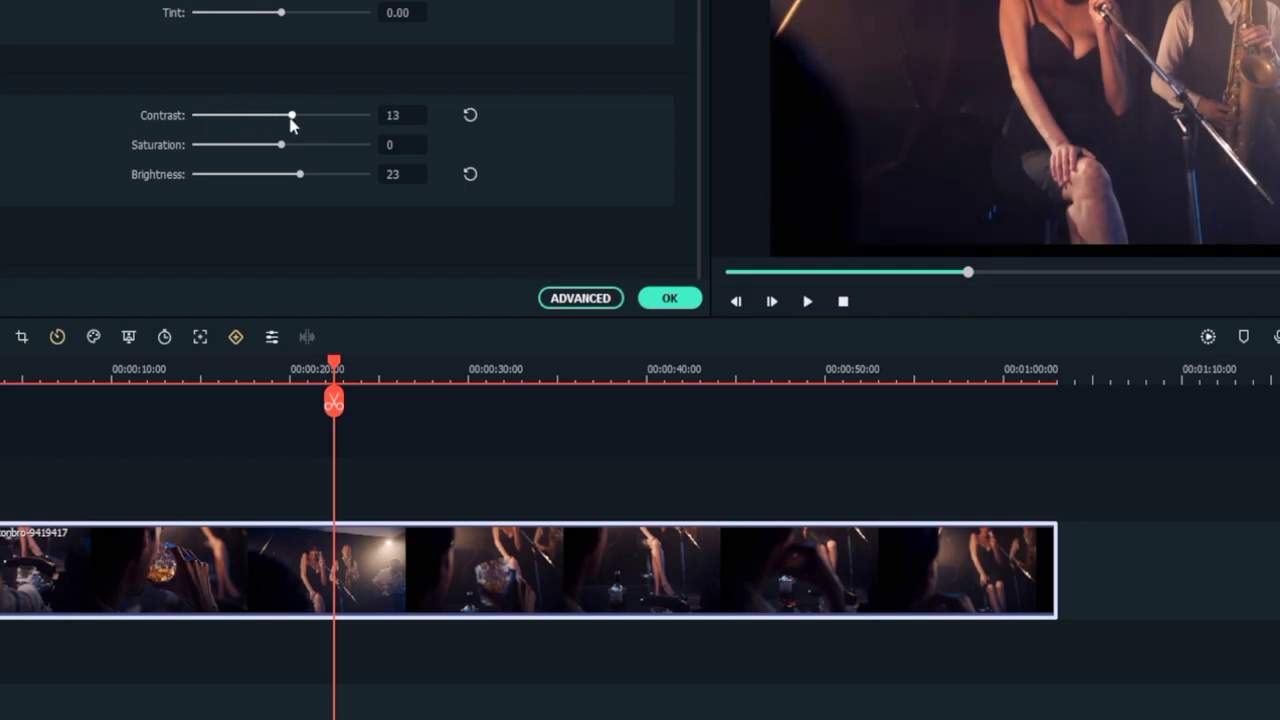
{"action": "left_click_drag", "start_coordinate": [314, 118], "coordinate": [290, 122]}
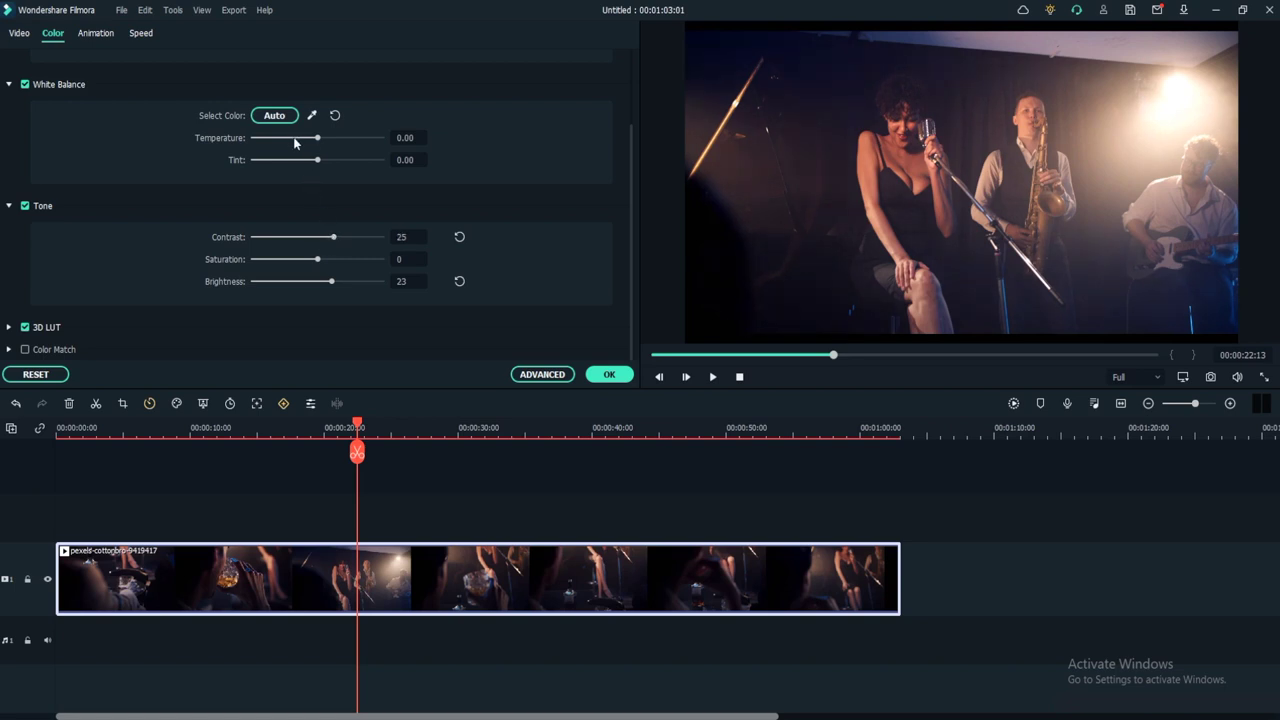
- Set the Color Enhancement value to 18.23, keeping Tone Contrast at 25
{"action": "scroll", "coordinate": [296, 143], "scroll_direction": "up", "scroll_amount": 3}
{"action": "left_click_drag", "start_coordinate": [272, 135], "coordinate": [305, 135]}
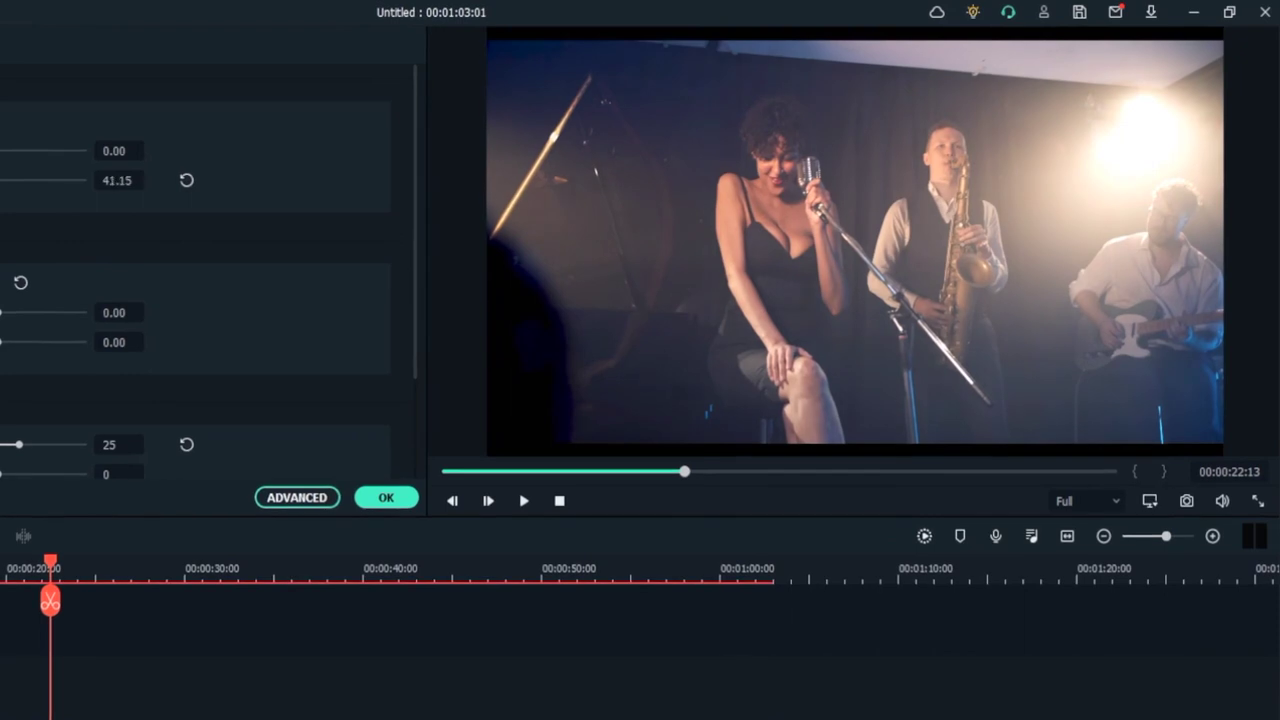
{"action": "left_click_drag", "start_coordinate": [10, 180], "coordinate": [3, 180]}
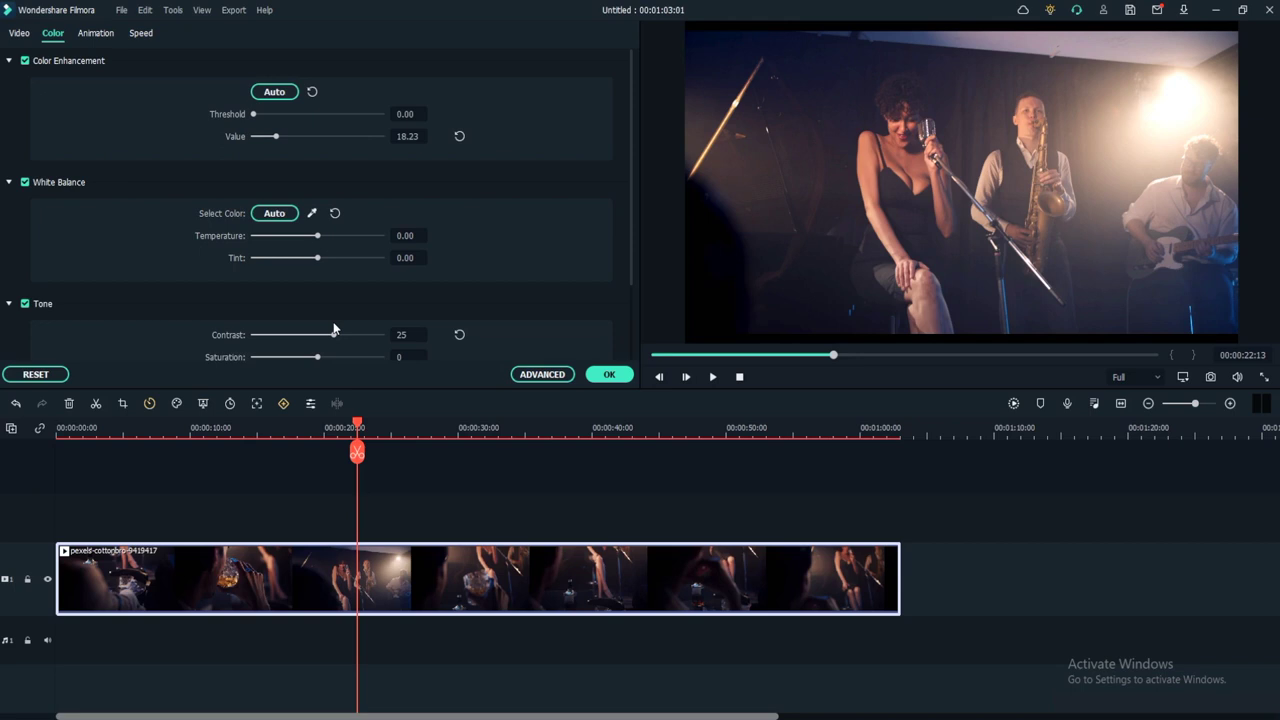
- Drag the Utility category's Image Mask onto a track above the concert clip
{"action": "left_click", "coordinate": [607, 374]}
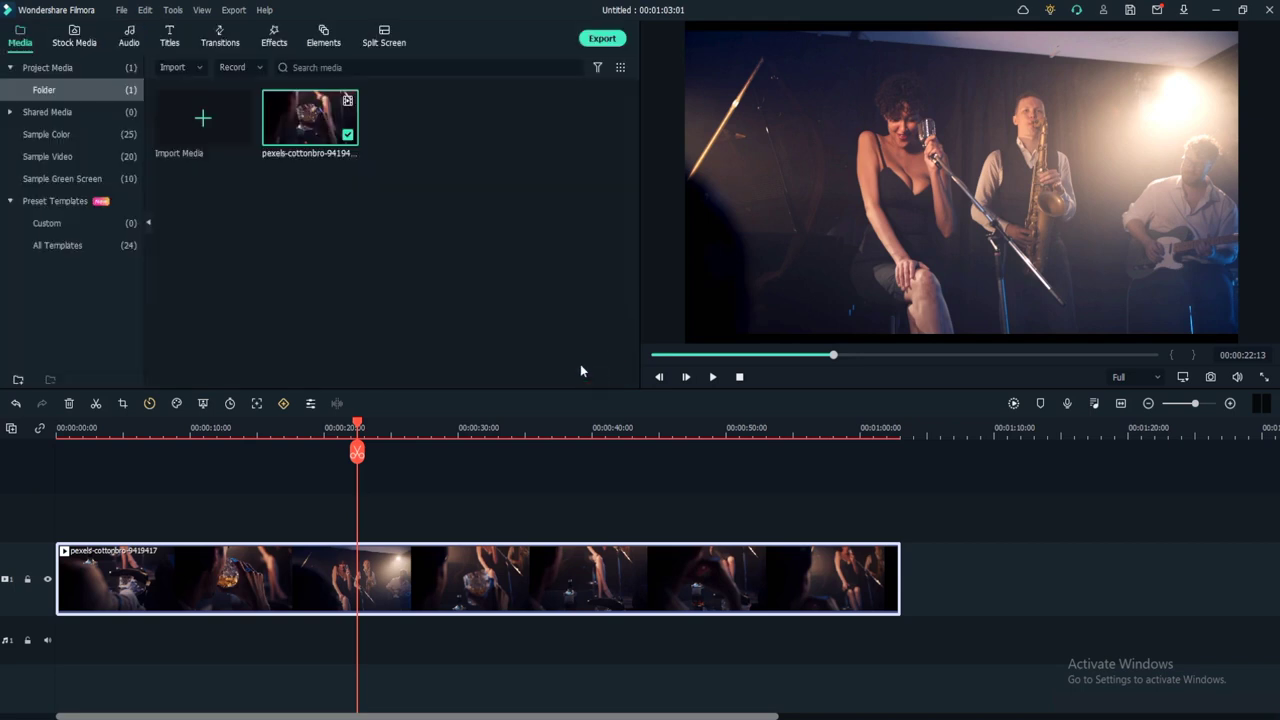
{"action": "left_click", "coordinate": [274, 40]}
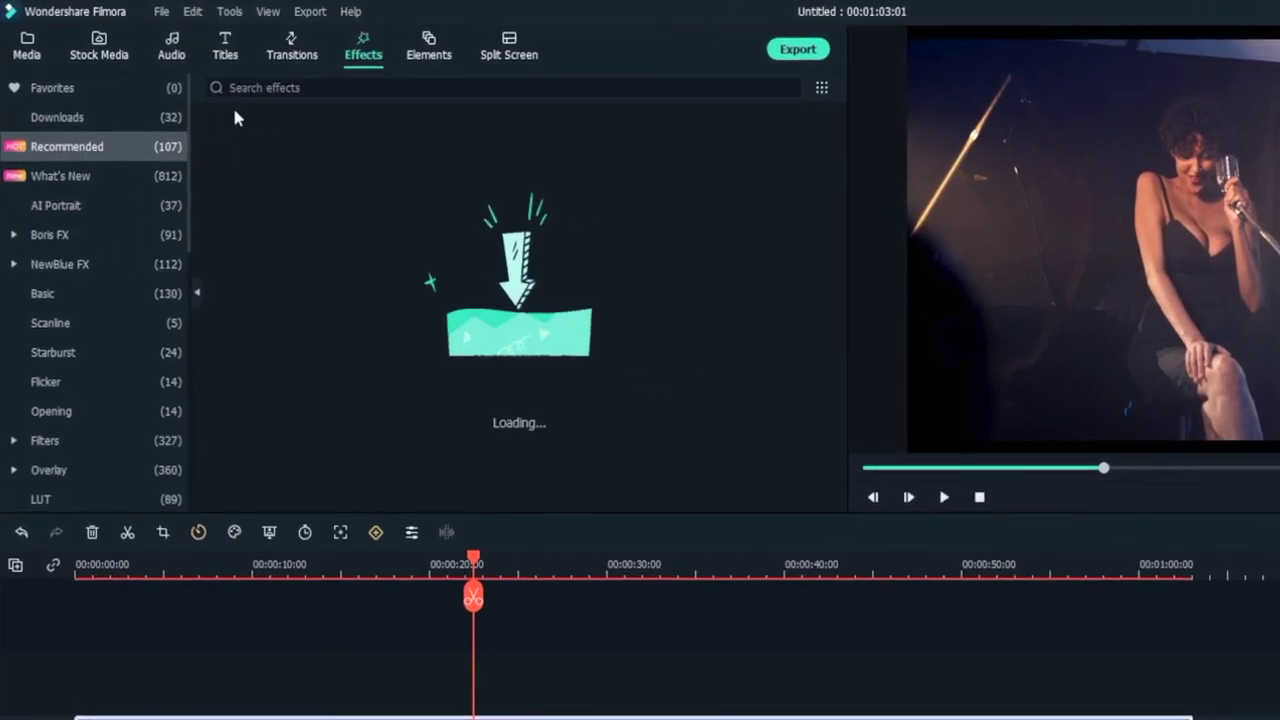
{"action": "scroll", "coordinate": [79, 400], "scroll_direction": "down", "scroll_amount": 3}
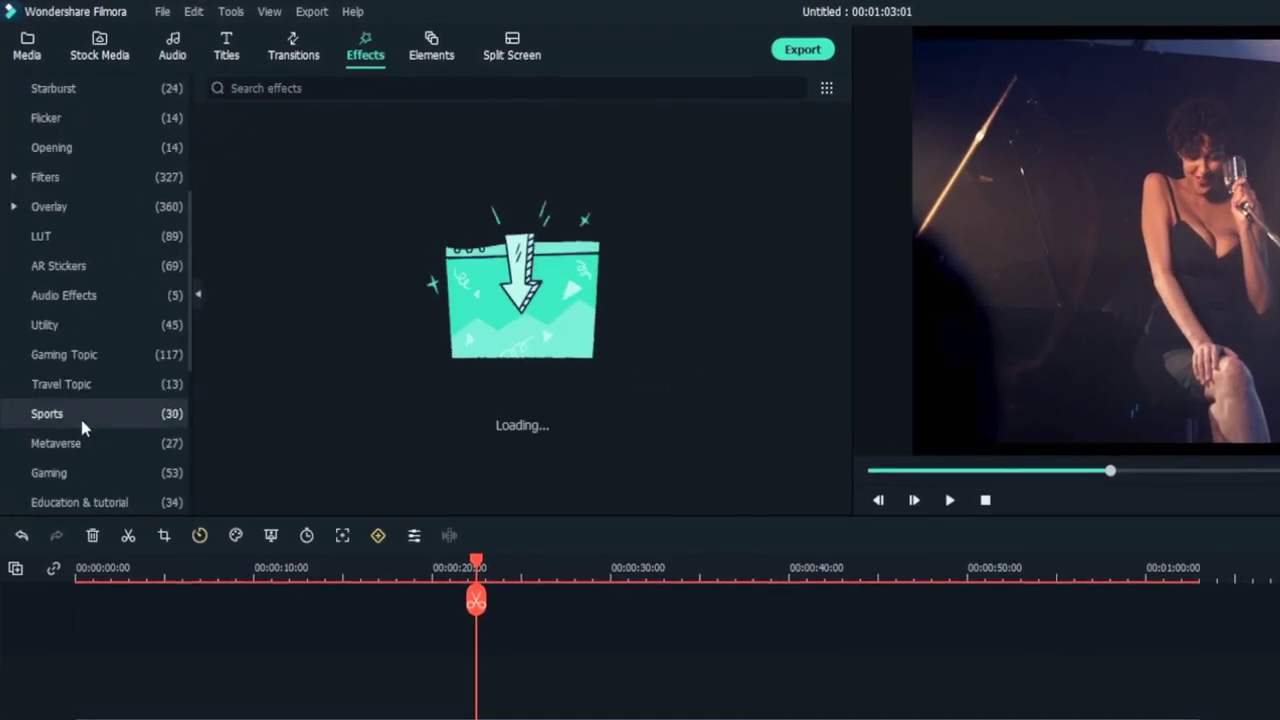
{"action": "left_click", "coordinate": [60, 324]}
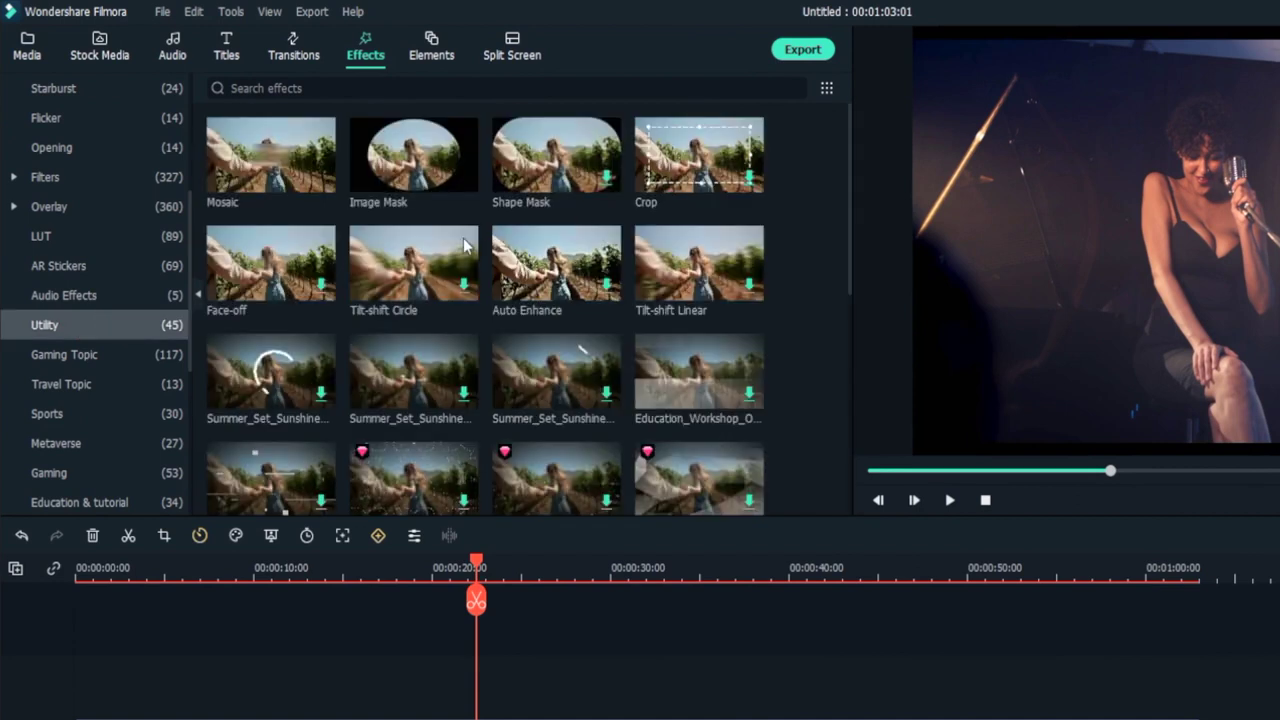
{"action": "left_click_drag", "start_coordinate": [413, 158], "coordinate": [477, 610]}
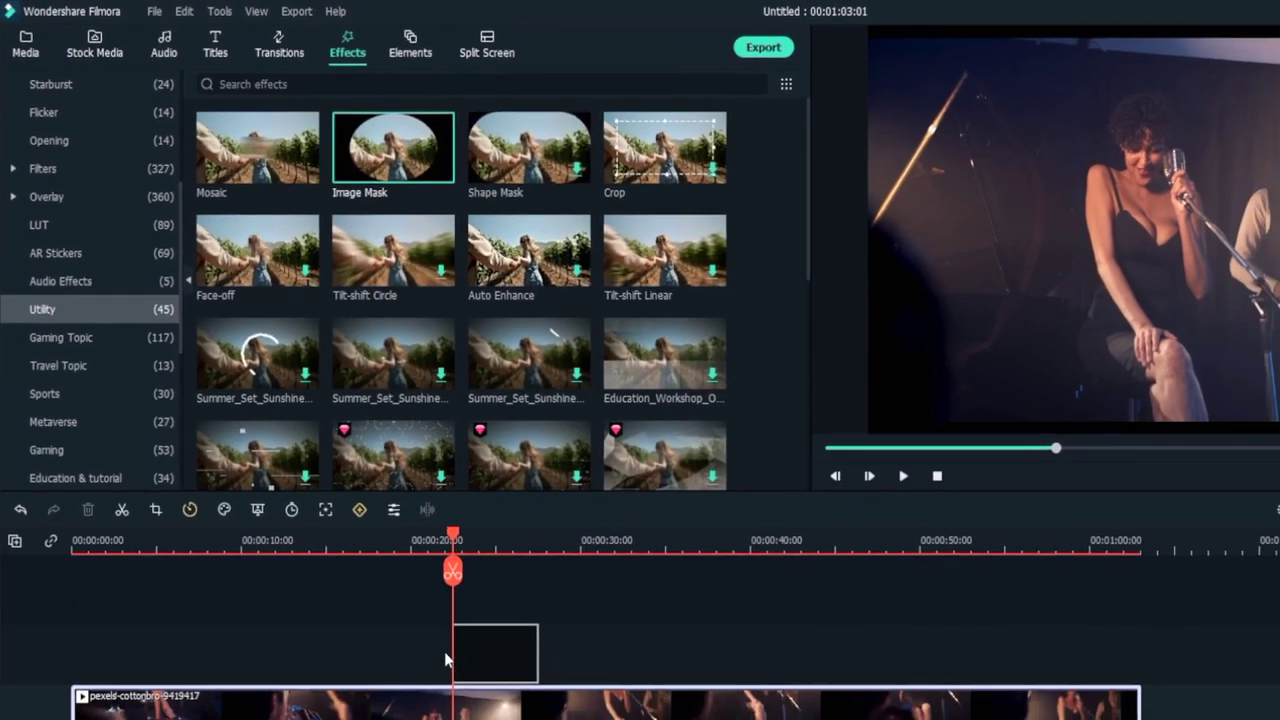
{"action": "left_click", "coordinate": [403, 432]}
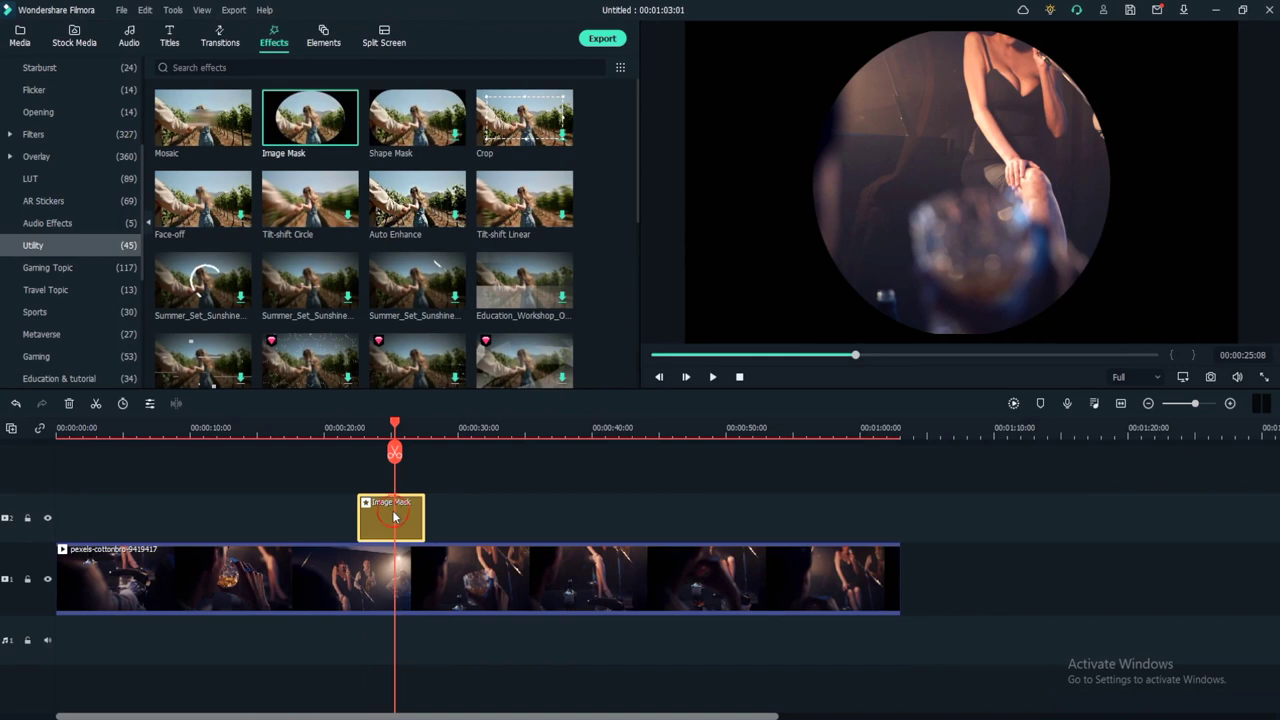
- Give the Image Mask the bowtie preset at X 93, Y -52, Width 54, Height 43
{"action": "double_click", "coordinate": [393, 515]}
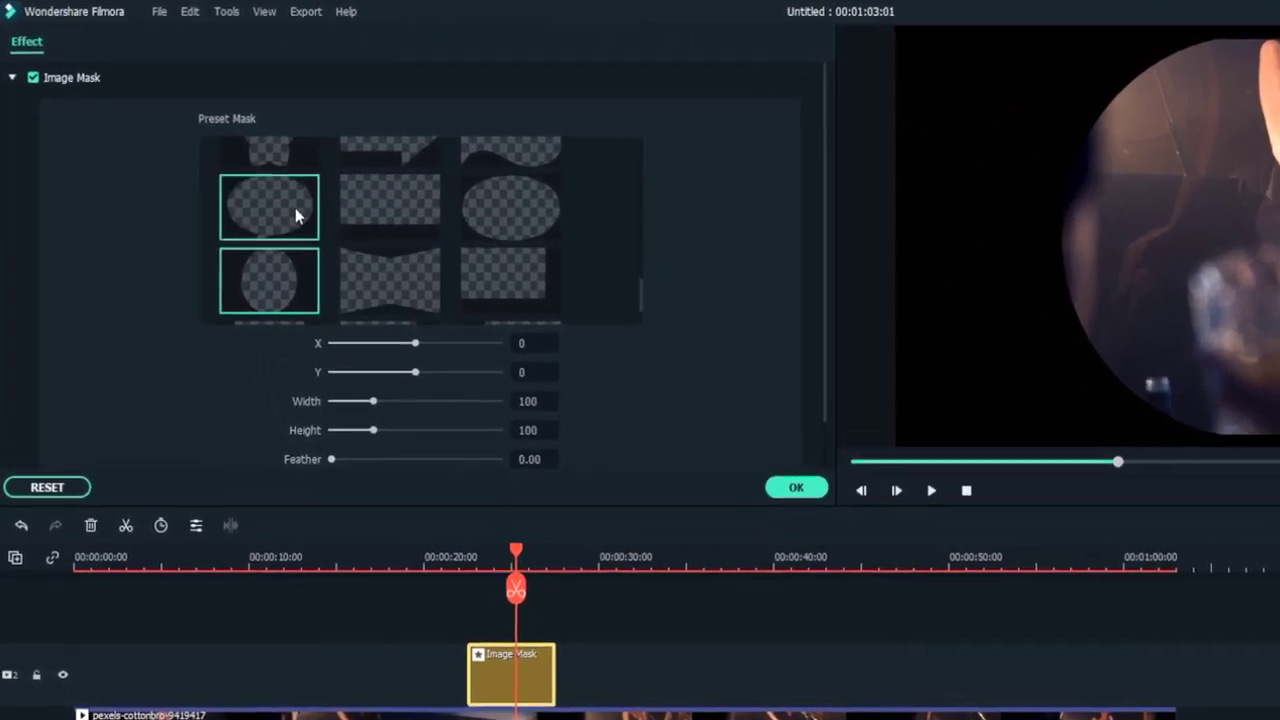
{"action": "left_click", "coordinate": [392, 265]}
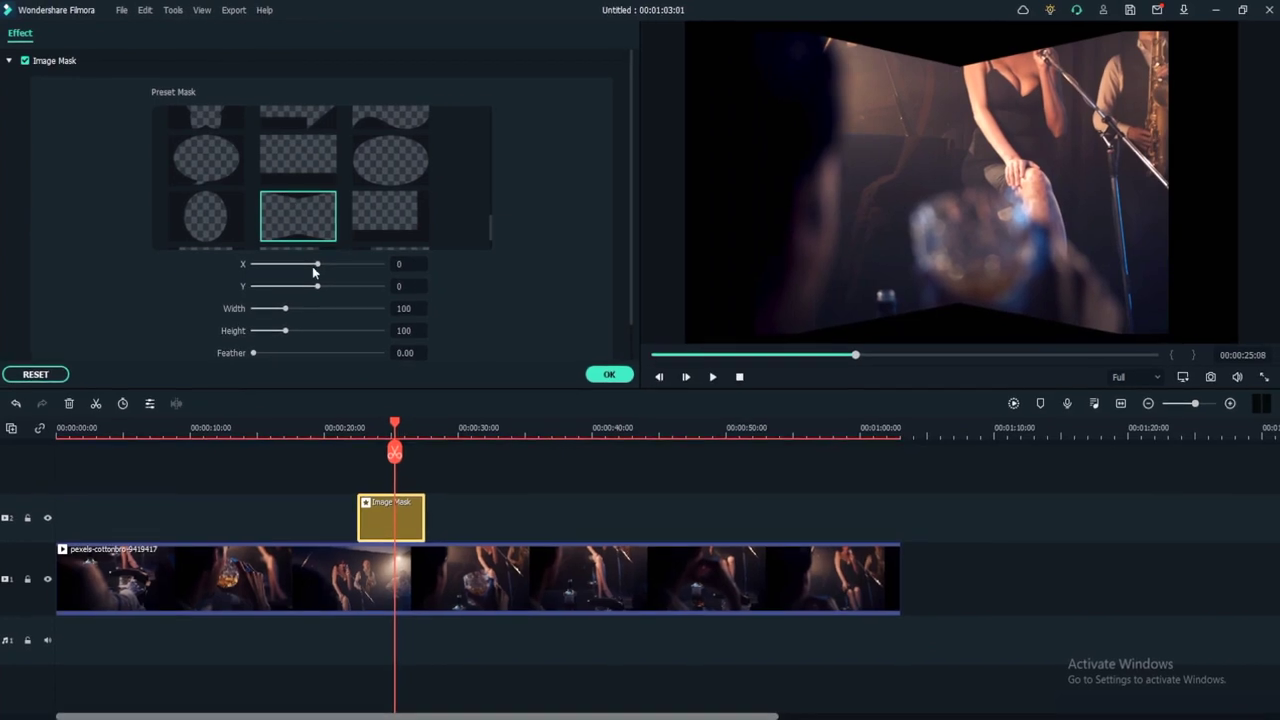
{"action": "left_click_drag", "start_coordinate": [317, 264], "coordinate": [310, 264]}
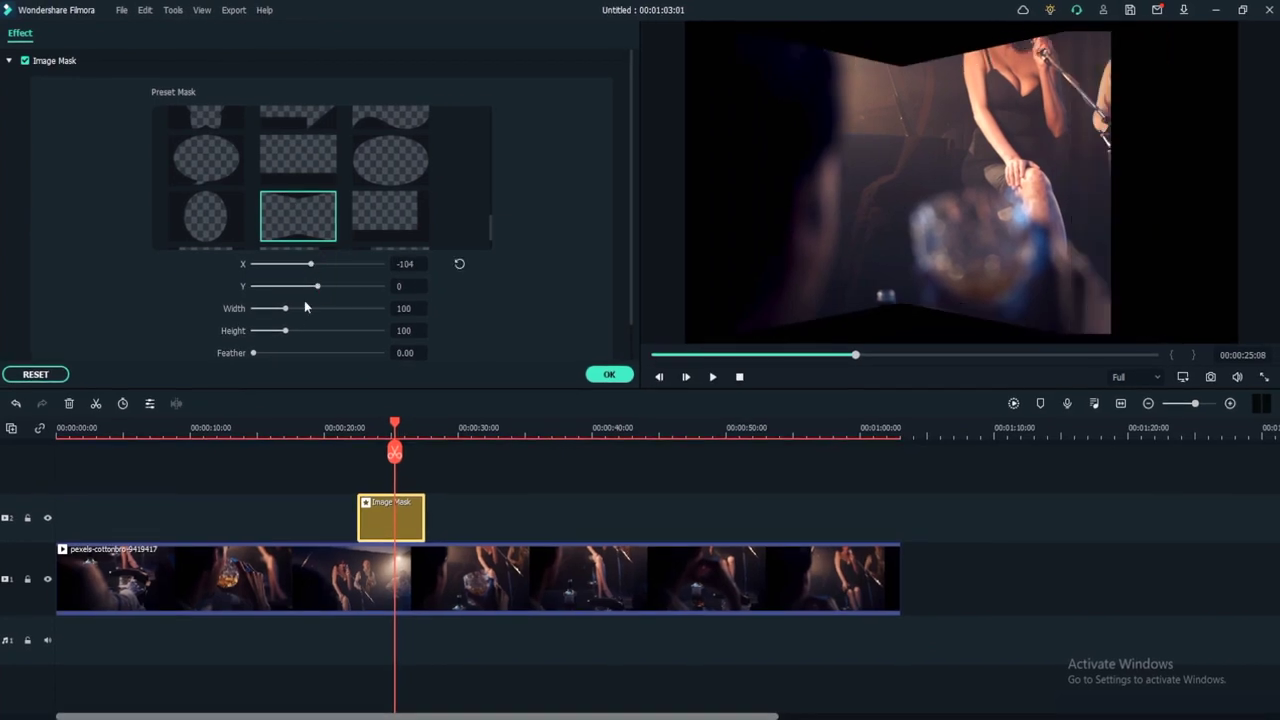
{"action": "mouse_move", "coordinate": [285, 308]}
{"action": "left_mouse_down"}
{"action": "mouse_move", "coordinate": [269, 308]}
{"action": "mouse_move", "coordinate": [266, 330]}
{"action": "left_mouse_up"}
{"action": "mouse_move", "coordinate": [317, 286]}
{"action": "left_mouse_down"}
{"action": "mouse_move", "coordinate": [322, 264]}
{"action": "mouse_move", "coordinate": [314, 289]}
{"action": "left_mouse_up"}
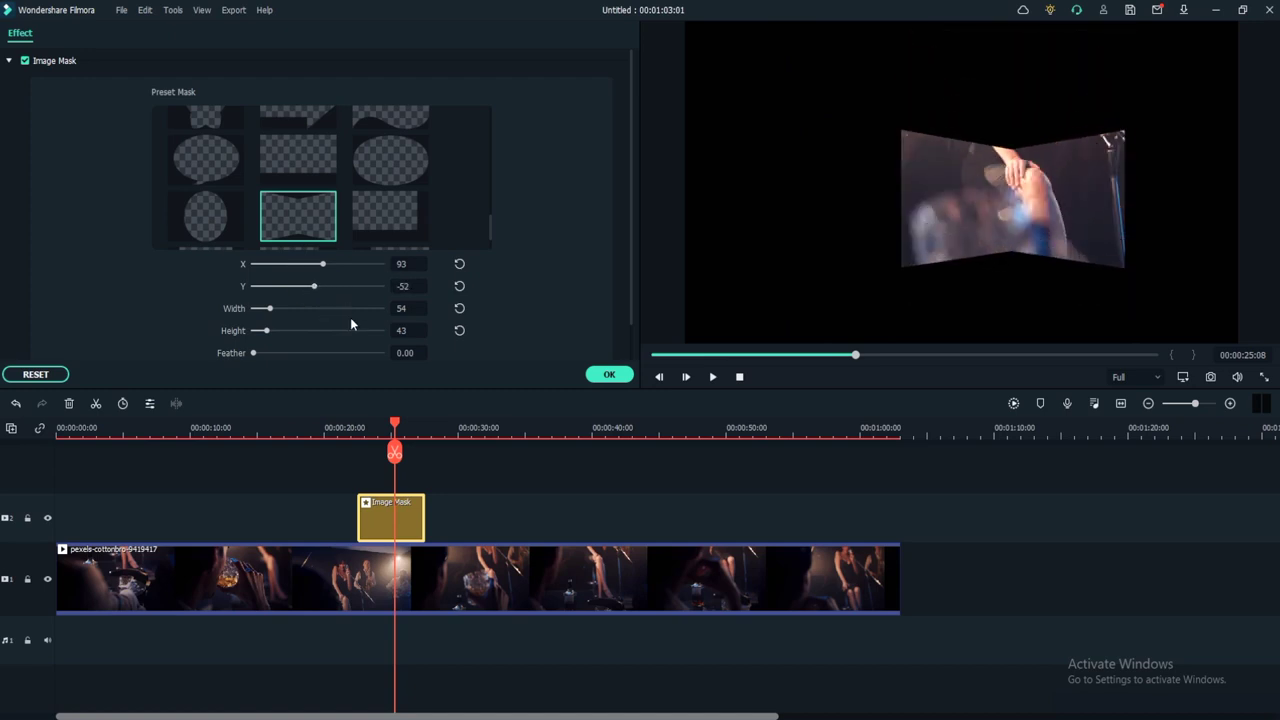
- Confirm the mask settings, then browse the Export dialog's Device, YouTube and DVD tabs
{"action": "left_click", "coordinate": [606, 374]}
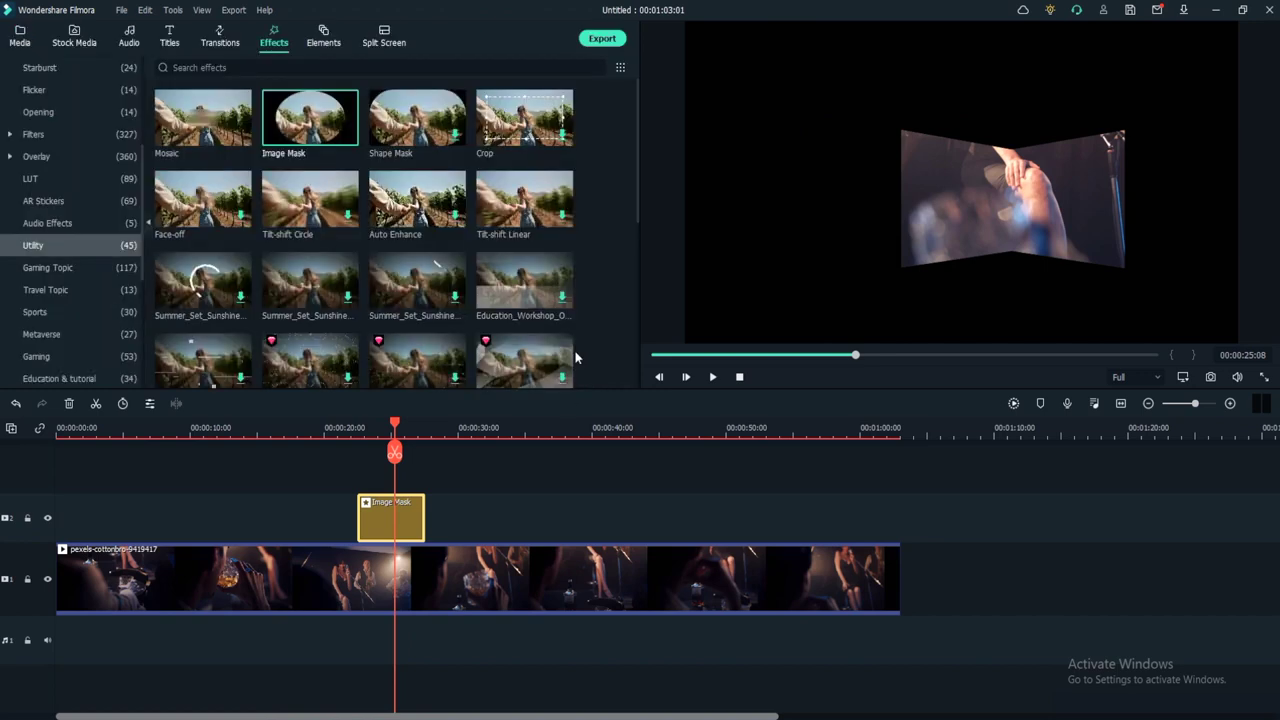
{"action": "left_click", "coordinate": [602, 38]}
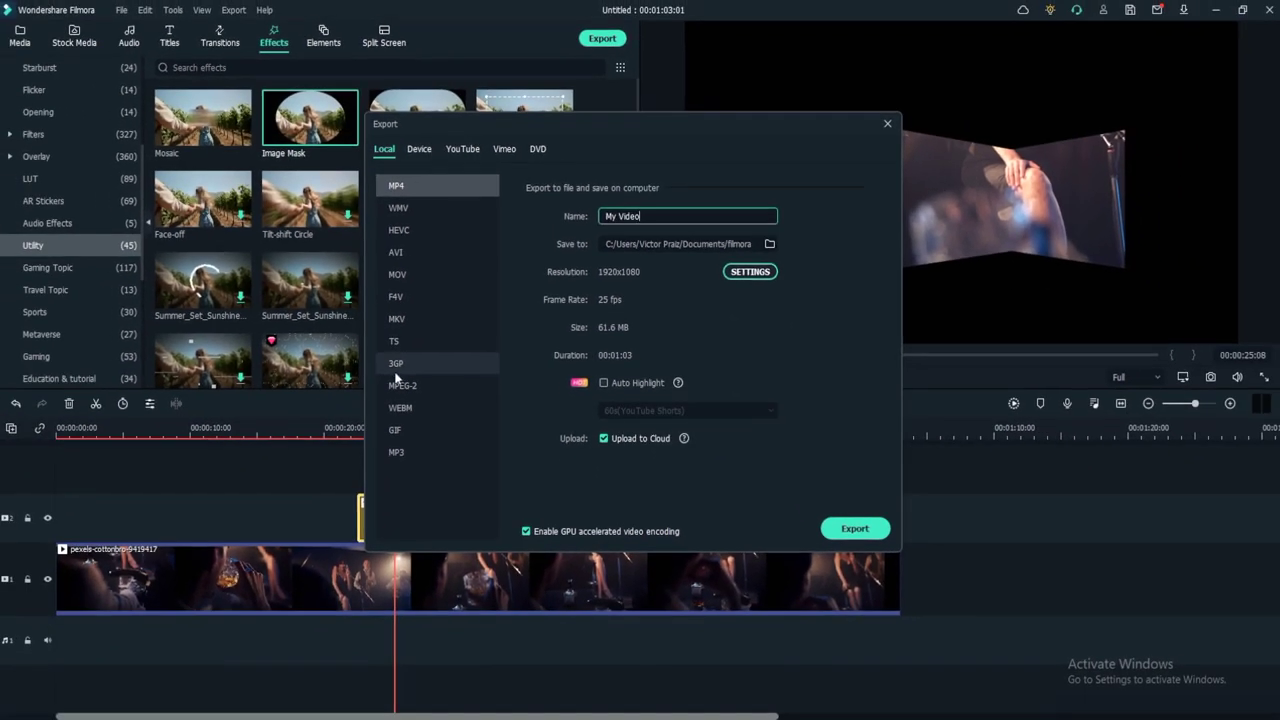
{"action": "left_click", "coordinate": [426, 150]}
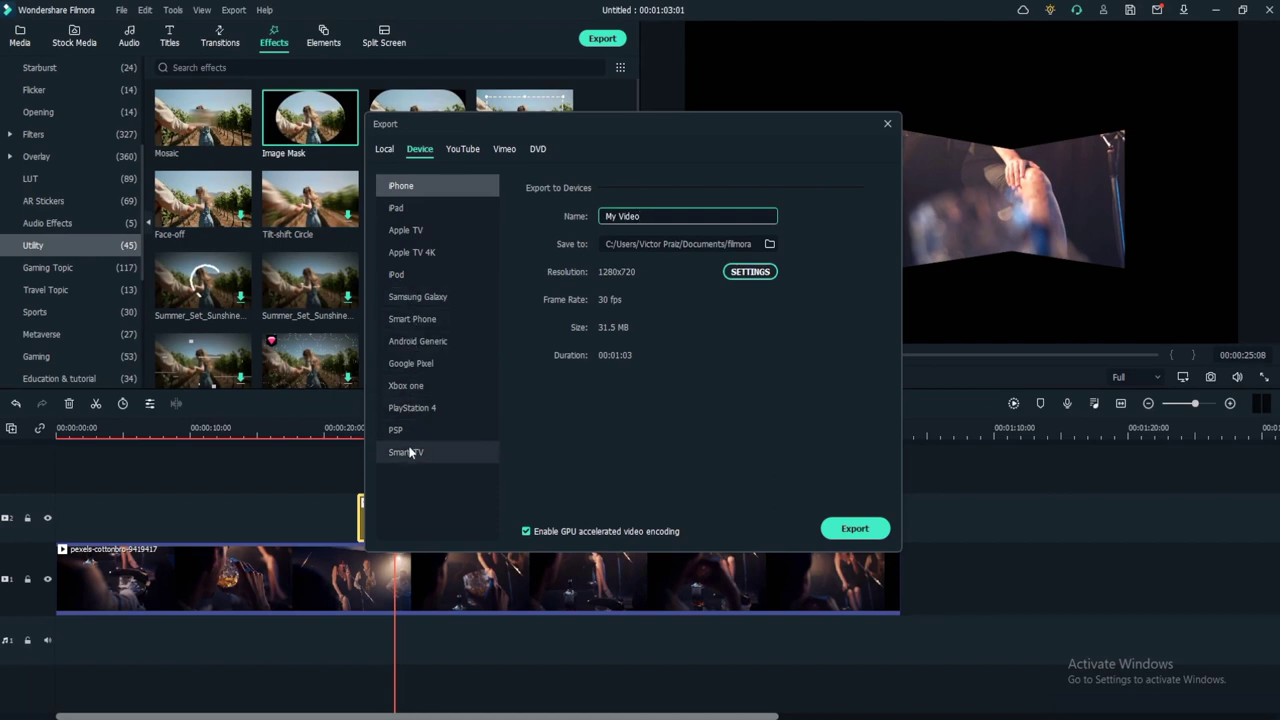
{"action": "left_click", "coordinate": [461, 151]}
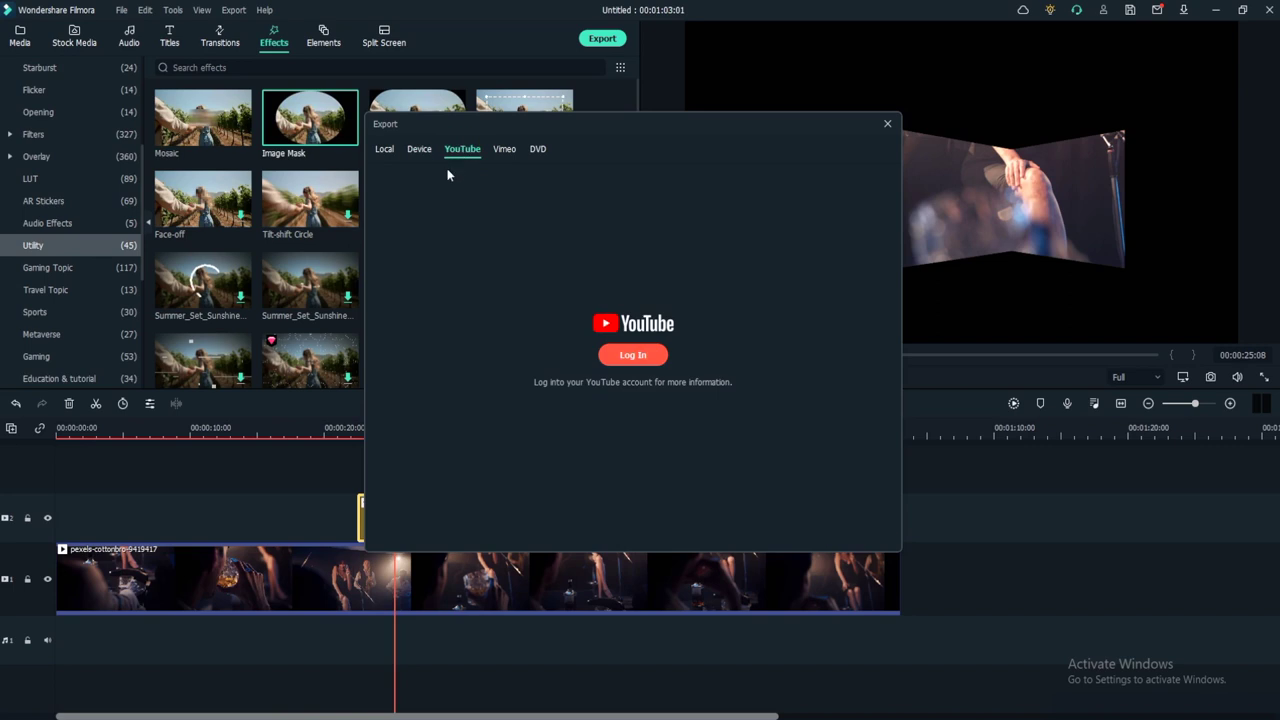
{"action": "left_click", "coordinate": [538, 149]}
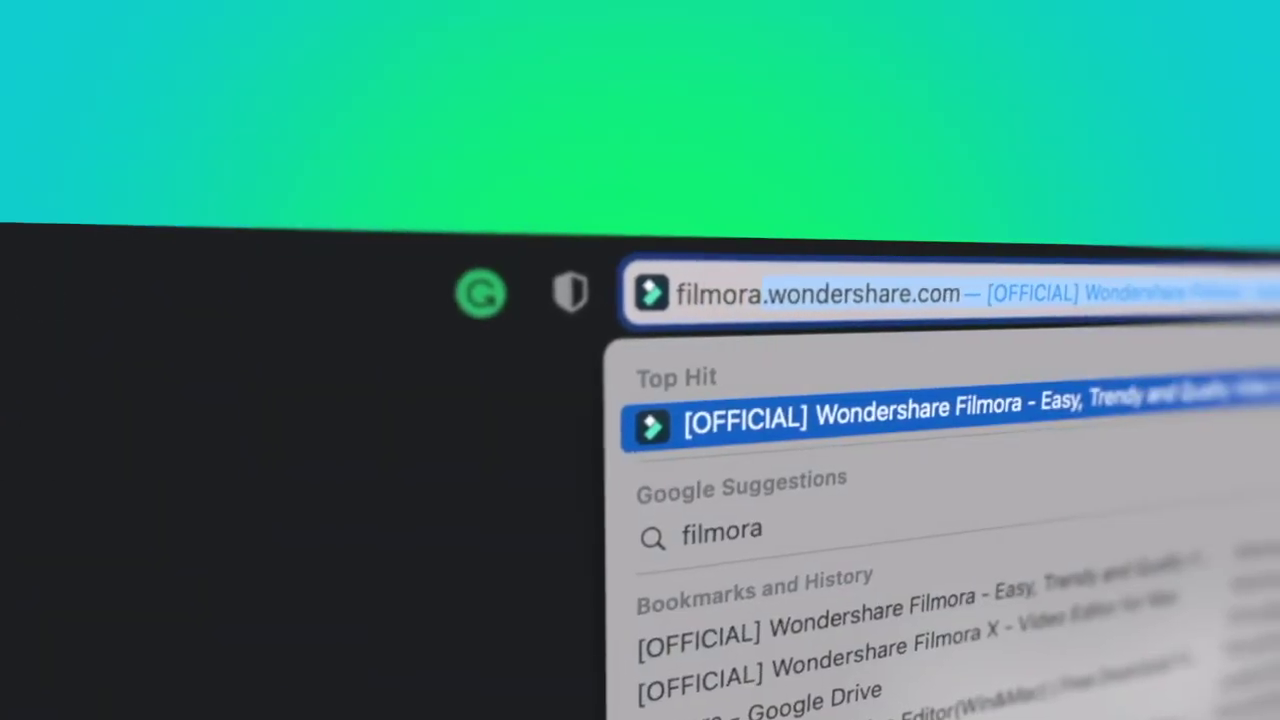
- Enter filmora.wondershare.com in the browser address bar
{"action": "type", "text": ".wondersh"}
{"action": "type", "text": "are"}
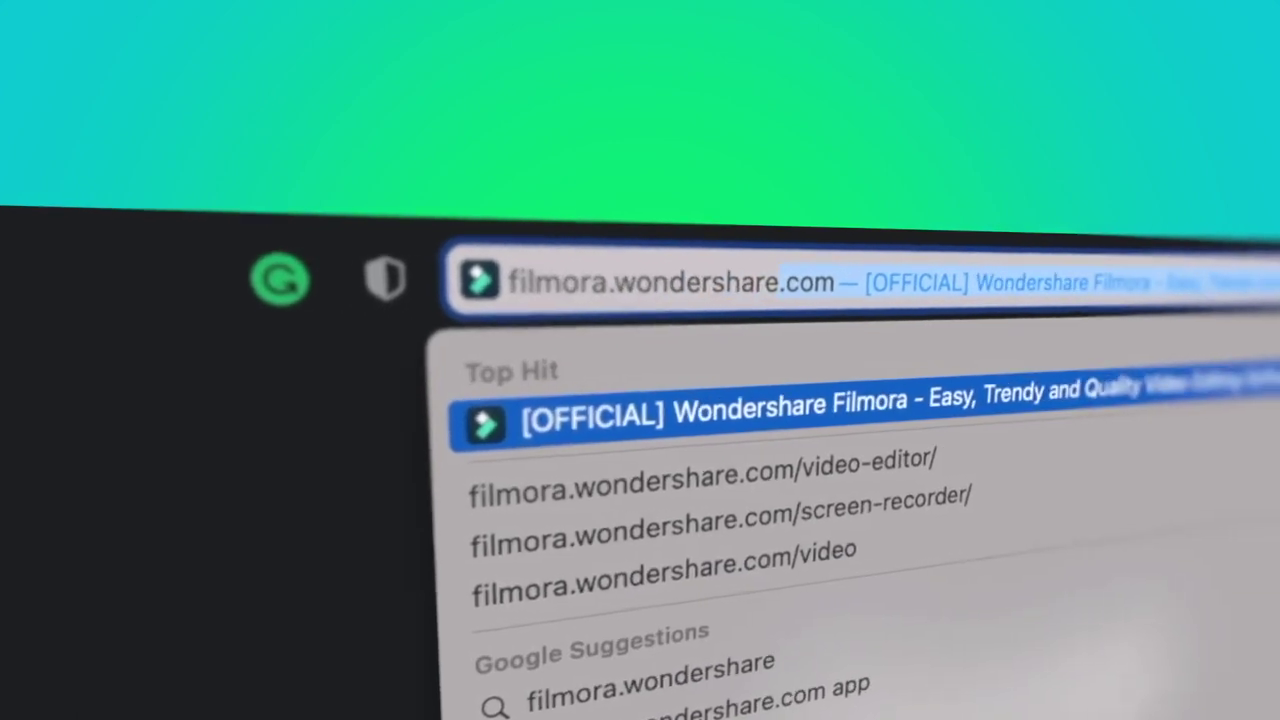